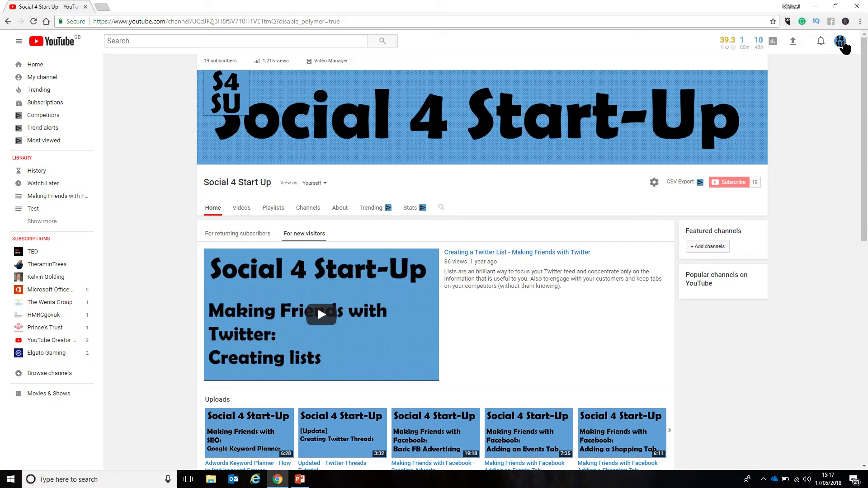
Open the account menu on the Social 4 Start Up channel page to reach Creator Studio
{"action": "left_click", "coordinate": [841, 43]}
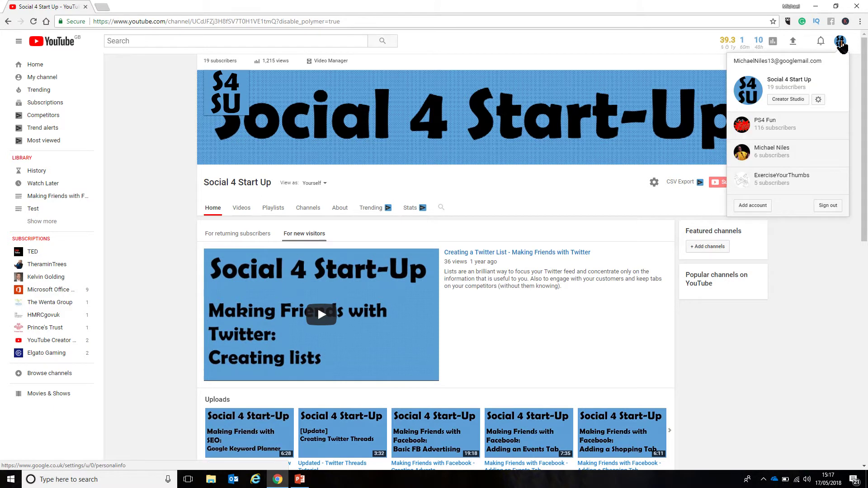
Enter Creator Studio and edit the 'Adwords Keyword Planner - How to find keyword Groups' video
{"action": "left_click", "coordinate": [789, 101]}
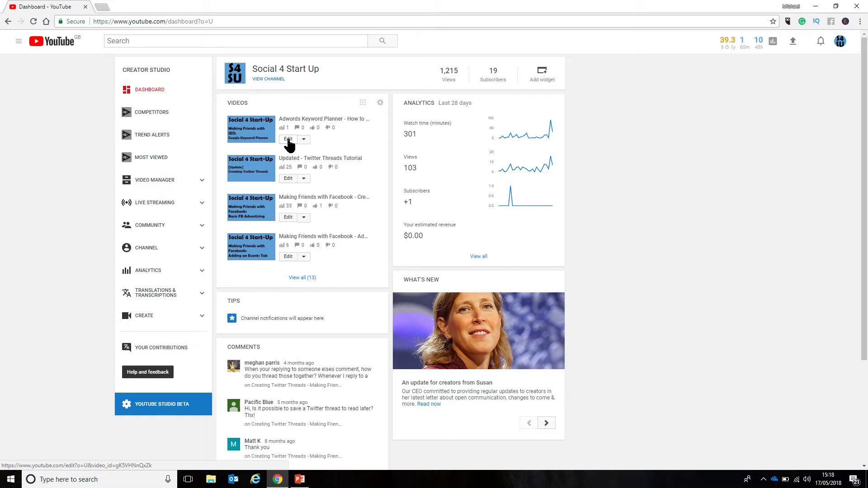
{"action": "left_click", "coordinate": [288, 140]}
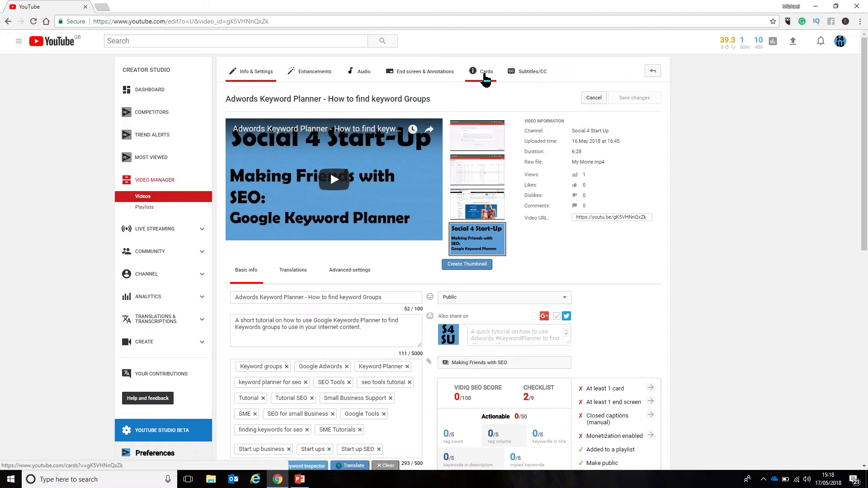
Switch to the video's Cards tab and pause playback at 0:16
{"action": "left_click", "coordinate": [486, 79]}
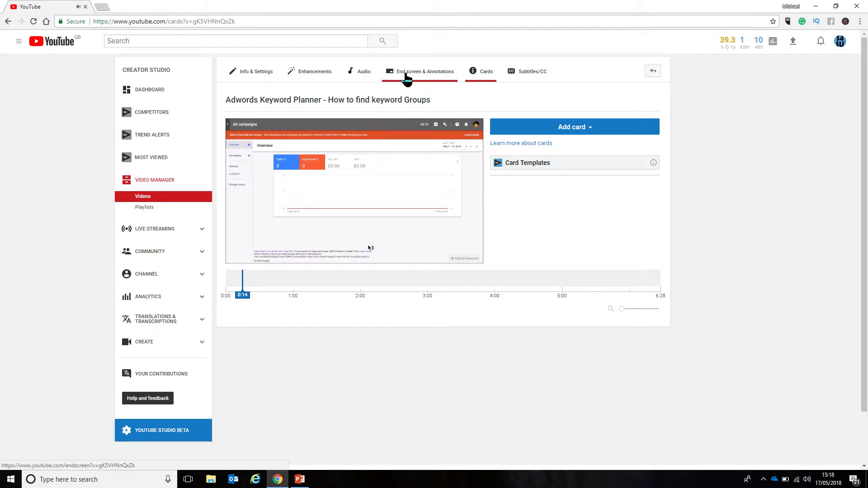
{"action": "mouse_move", "coordinate": [320, 223]}
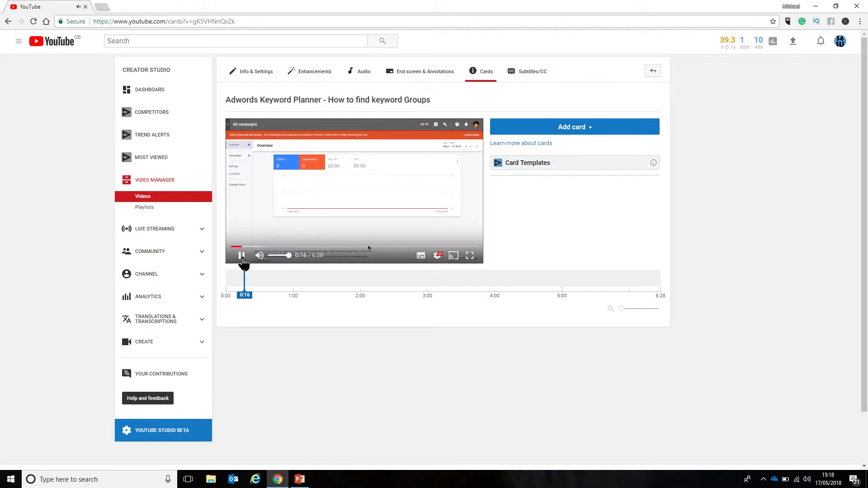
{"action": "left_click", "coordinate": [243, 260]}
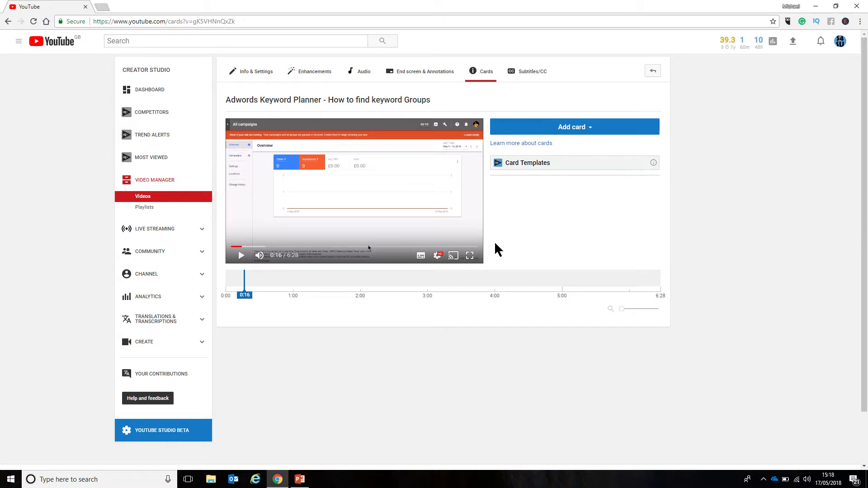
Open the Add card list showing Video or Playlist, Channel, Poll and Link
{"action": "left_click", "coordinate": [579, 129]}
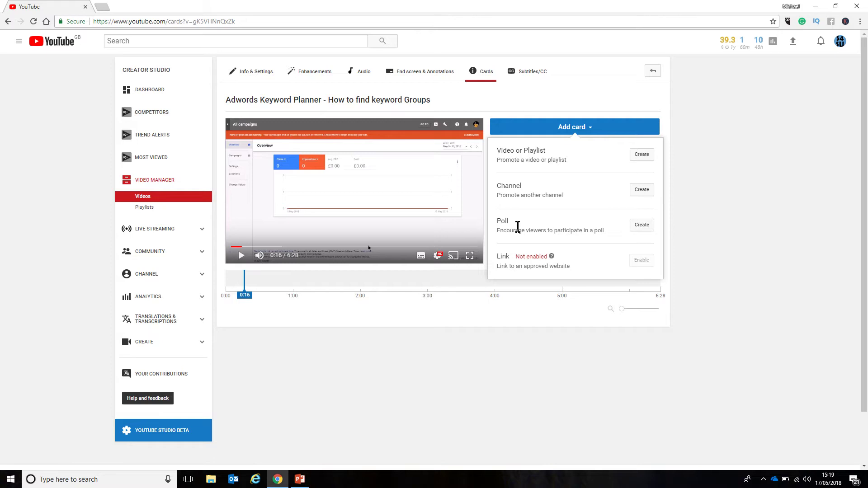
Create a video card at 0:16 linking to 'Updated - Twitter Threads Tutorial'
{"action": "left_click", "coordinate": [642, 155]}
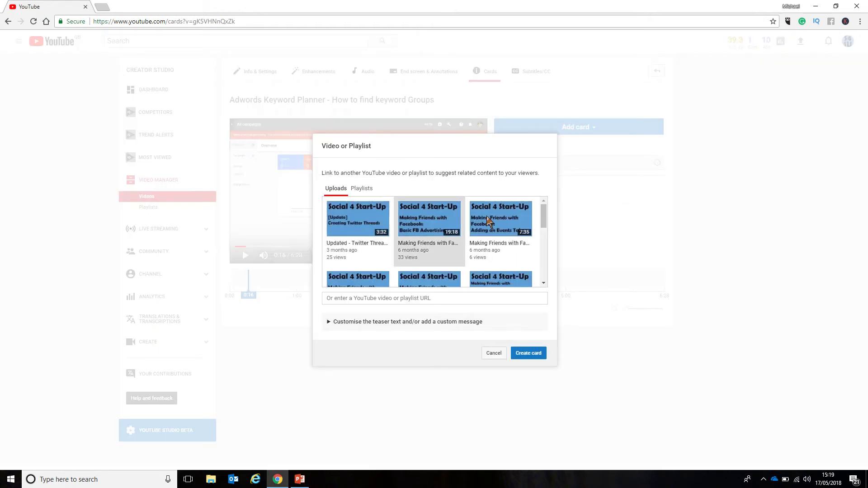
{"action": "scroll", "coordinate": [441, 240], "scroll_direction": "down", "scroll_amount": 5}
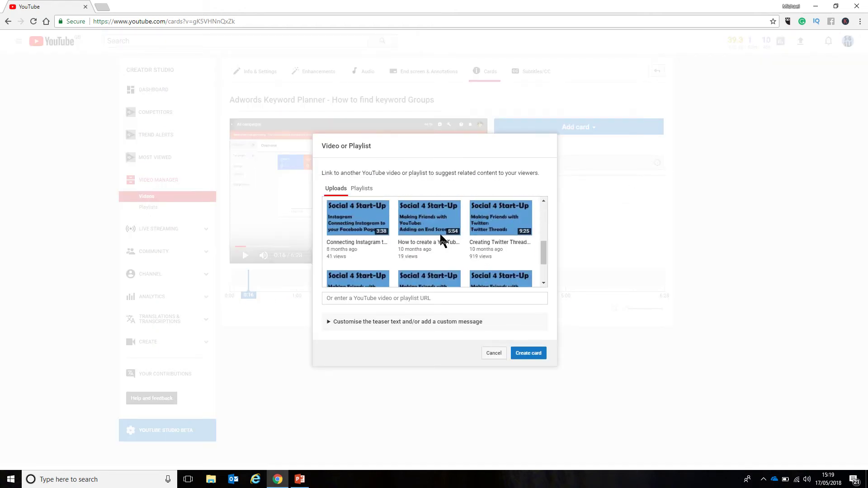
{"action": "scroll", "coordinate": [441, 240], "scroll_direction": "up", "scroll_amount": 5}
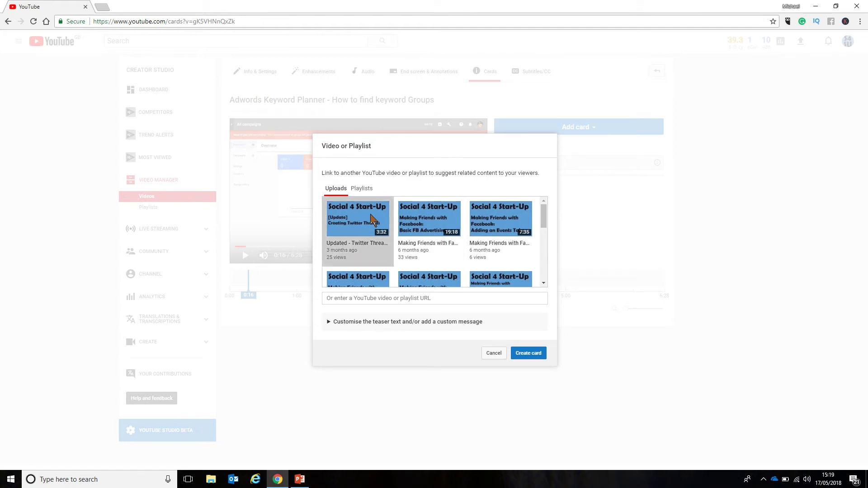
{"action": "left_click", "coordinate": [527, 356]}
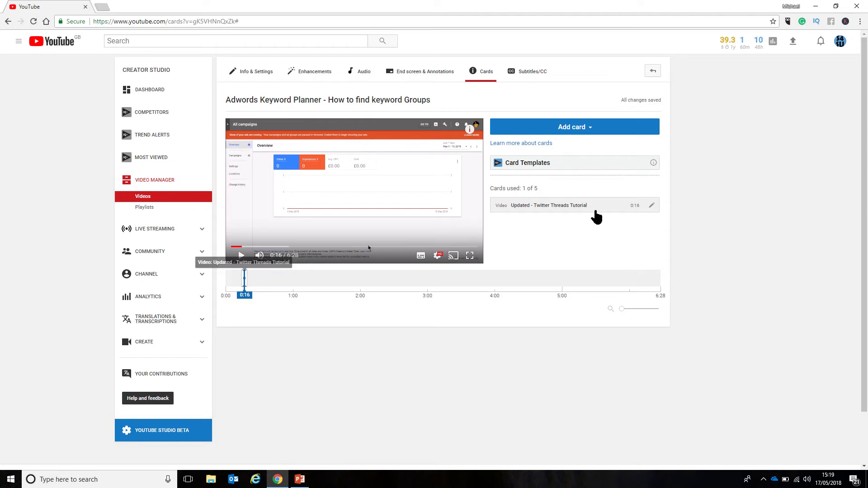
Zoom the browser page to 125% and bring up the card types again for a second card
{"action": "mouse_move", "coordinate": [473, 144]}
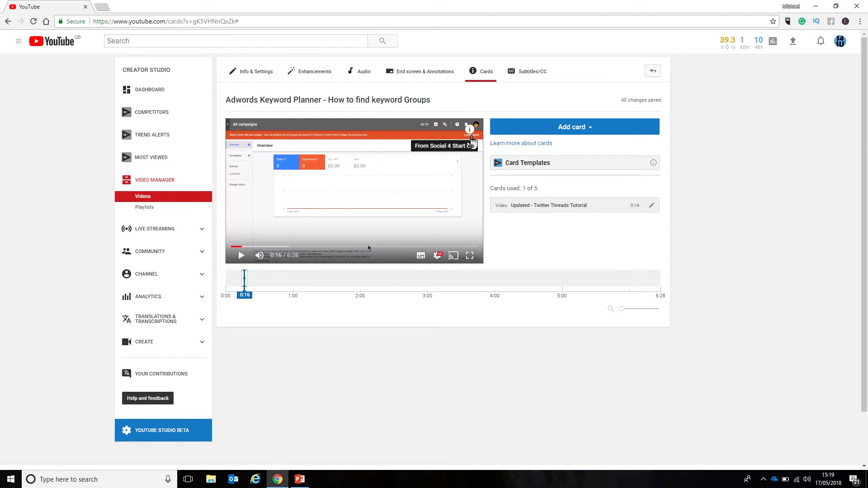
{"action": "left_click", "coordinate": [860, 22]}
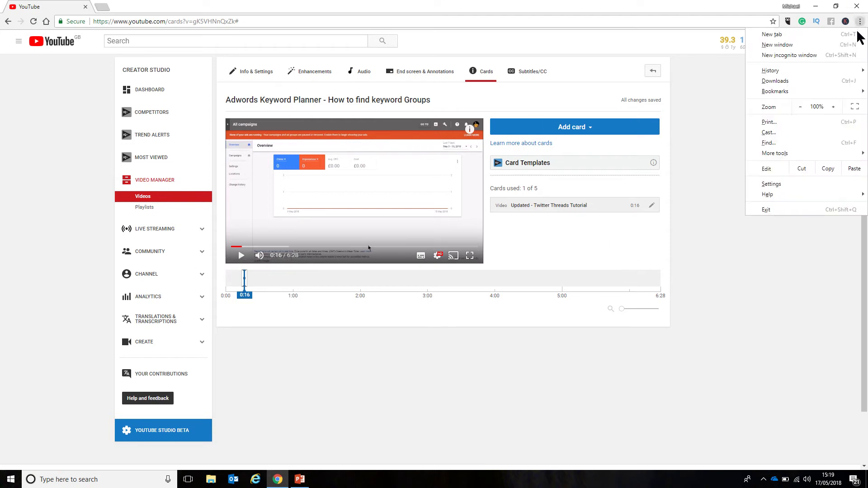
{"action": "left_click", "coordinate": [834, 107]}
{"action": "left_click", "coordinate": [834, 107]}
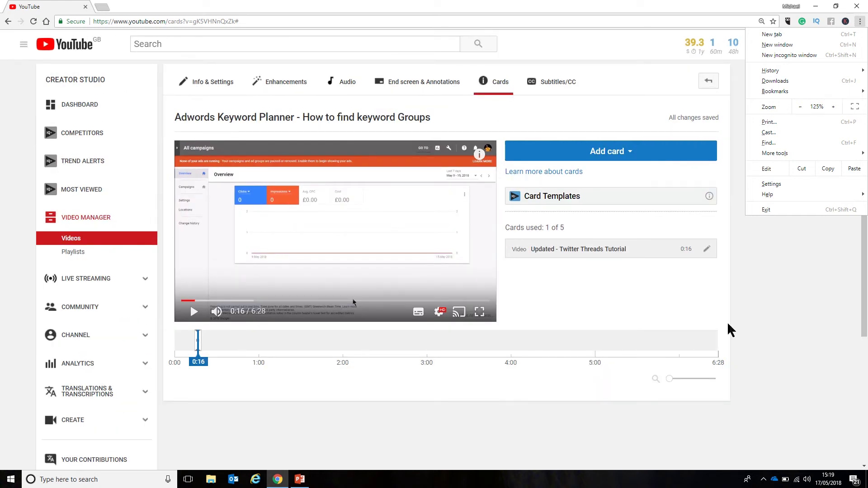
{"action": "left_click", "coordinate": [805, 328]}
{"action": "mouse_move", "coordinate": [480, 156]}
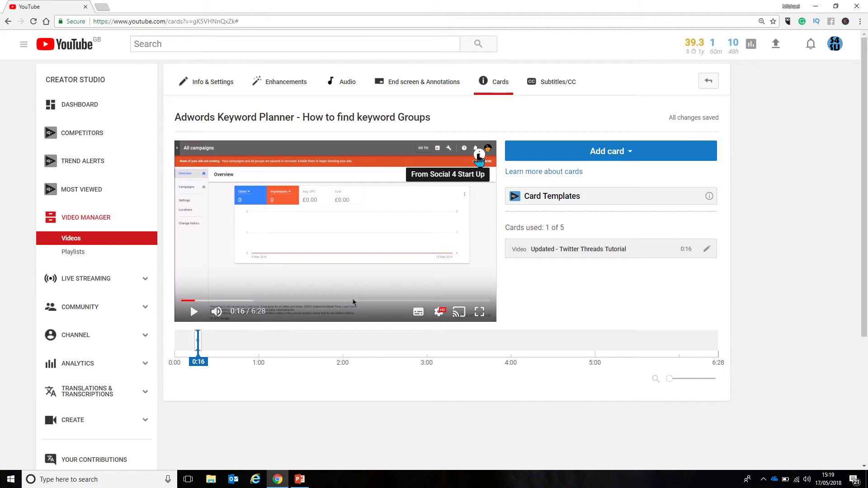
{"action": "left_click", "coordinate": [619, 154]}
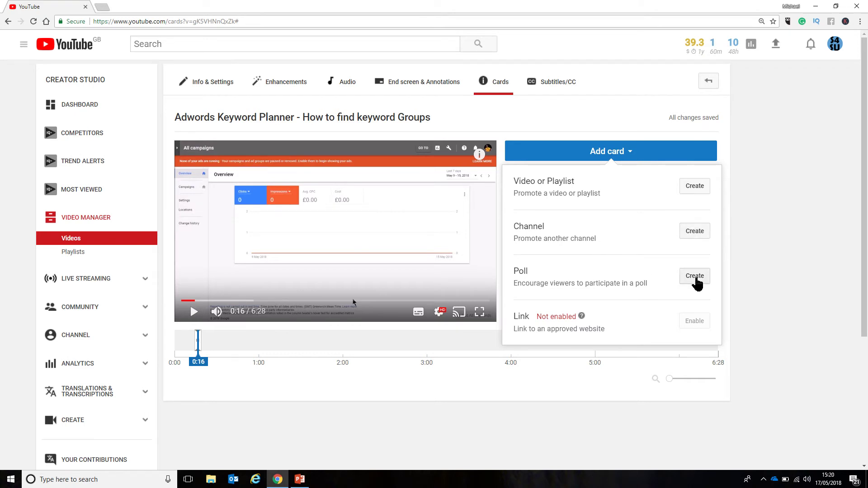
Start a poll card with the question 'Do you like social media'
{"action": "left_click", "coordinate": [695, 276]}
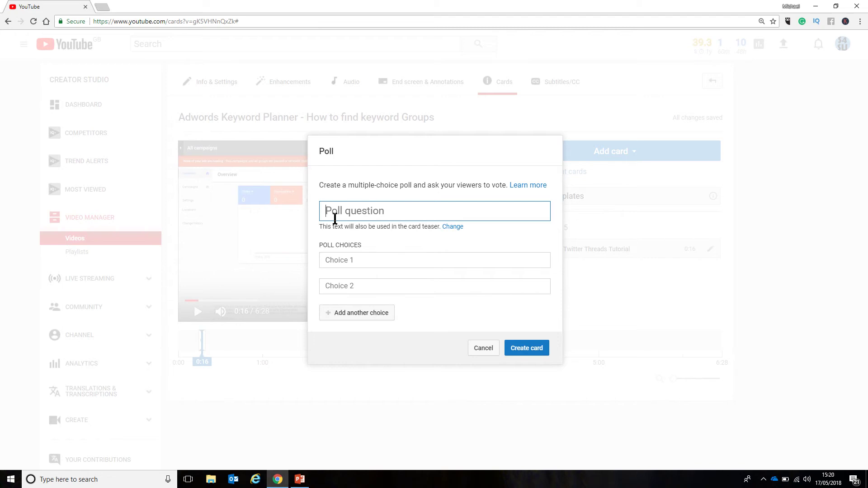
{"action": "type", "text": "Do "}
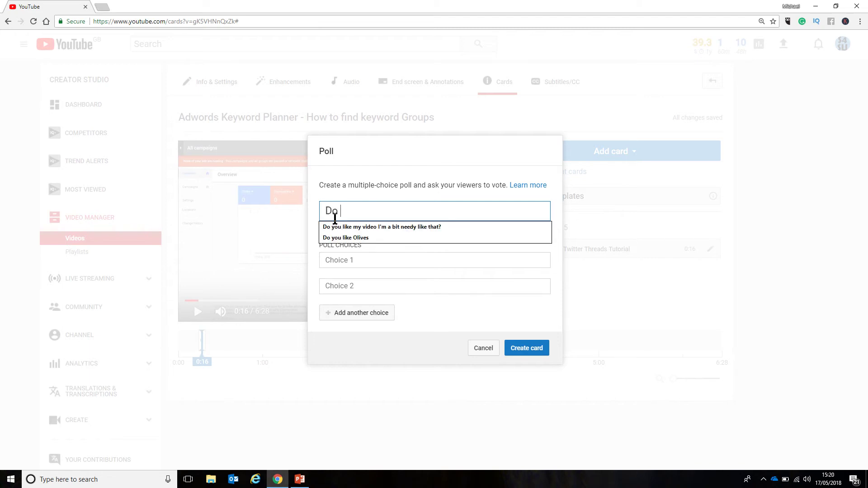
{"action": "type", "text": "you like sovail"}
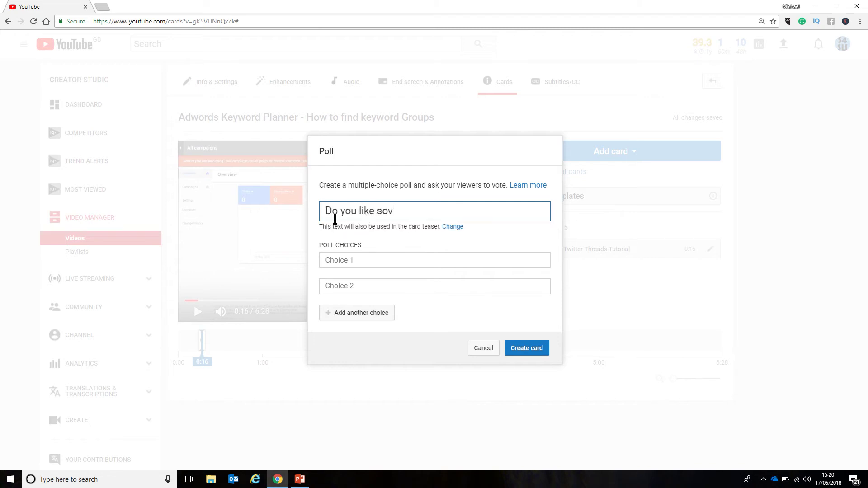
{"action": "key", "text": "BackSpace"}
{"action": "key", "text": "BackSpace"}
{"action": "key", "text": "BackSpace"}
{"action": "key", "text": "BackSpace"}
{"action": "type", "text": "cail"}
{"action": "key", "text": "BackSpace"}
{"action": "key", "text": "BackSpace"}
{"action": "type", "text": "ial media"}
Add poll choices Yes, No and 'As a means to an end', then create the card
{"action": "left_click", "coordinate": [329, 261]}
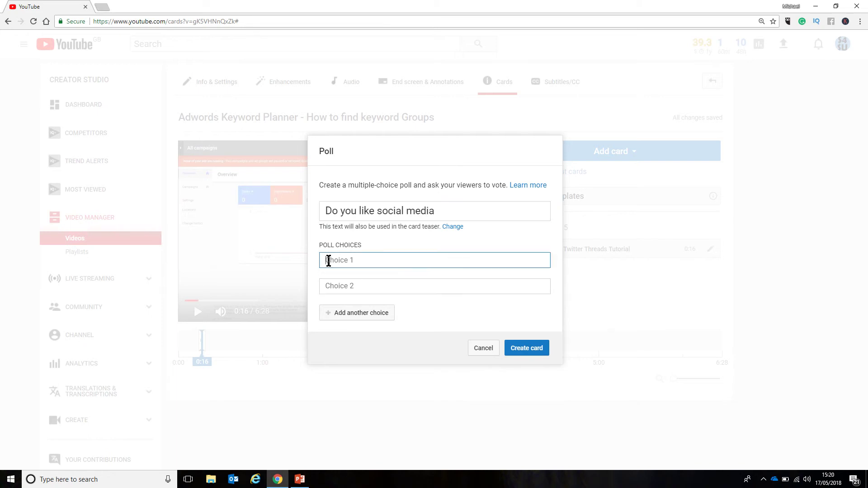
{"action": "left_click", "coordinate": [329, 261]}
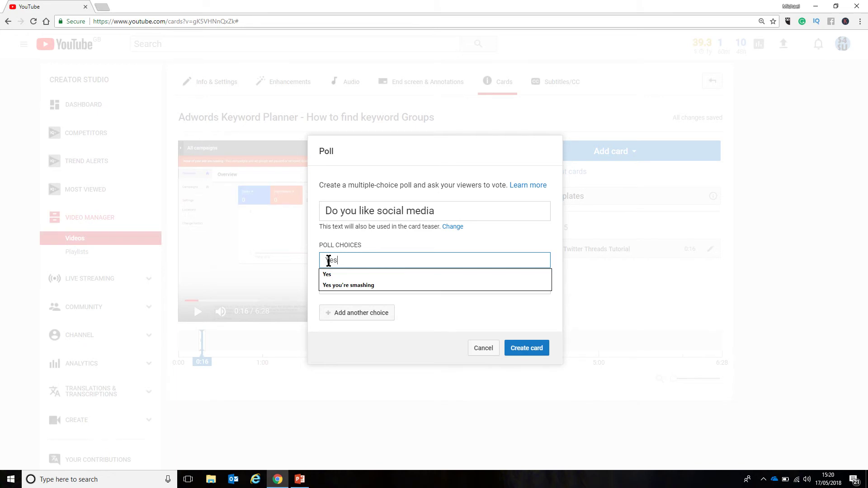
{"action": "left_click", "coordinate": [329, 277]}
{"action": "left_click", "coordinate": [330, 285]}
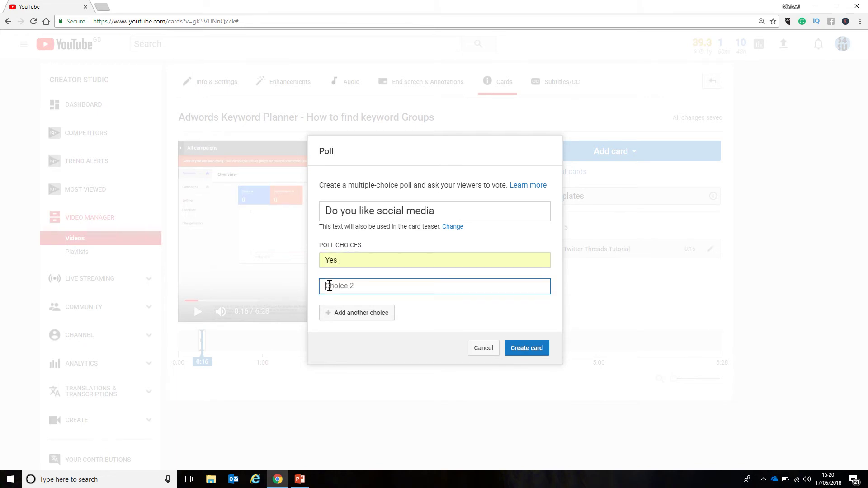
{"action": "type", "text": "No"}
{"action": "left_click", "coordinate": [338, 317]}
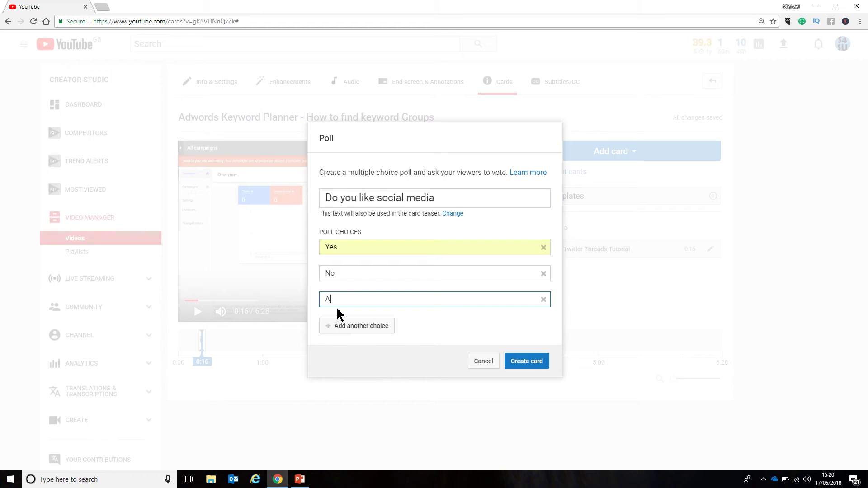
{"action": "type", "text": "As a means to an end"}
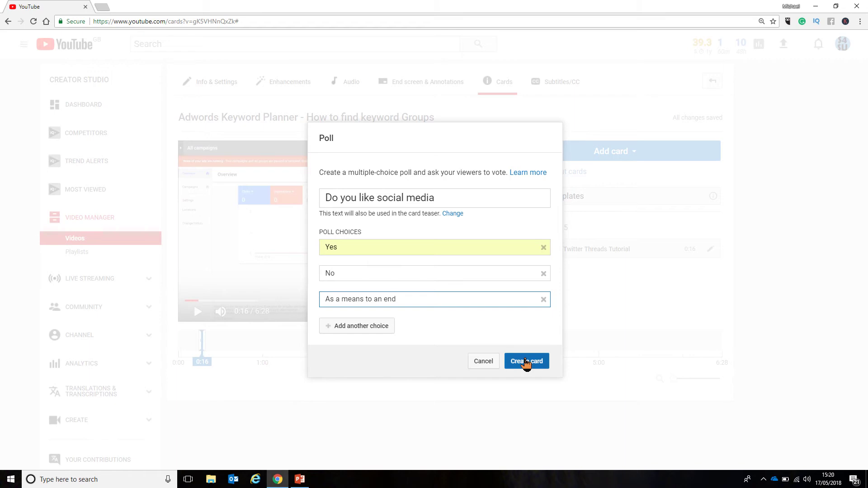
{"action": "left_click", "coordinate": [525, 362]}
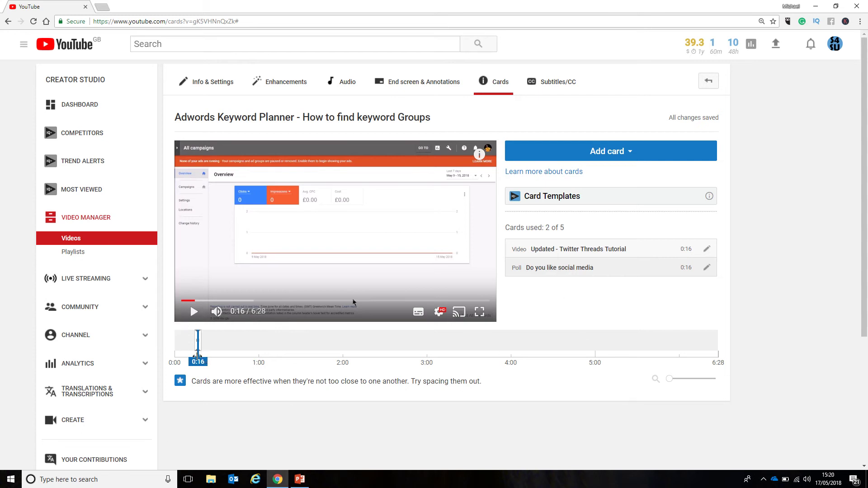
Move the poll card marker on the timeline from 0:16 to 0:45
{"action": "left_click_drag", "start_coordinate": [196, 361], "coordinate": [176, 363]}
{"action": "key", "text": "Left"}
{"action": "left_click", "coordinate": [175, 360]}
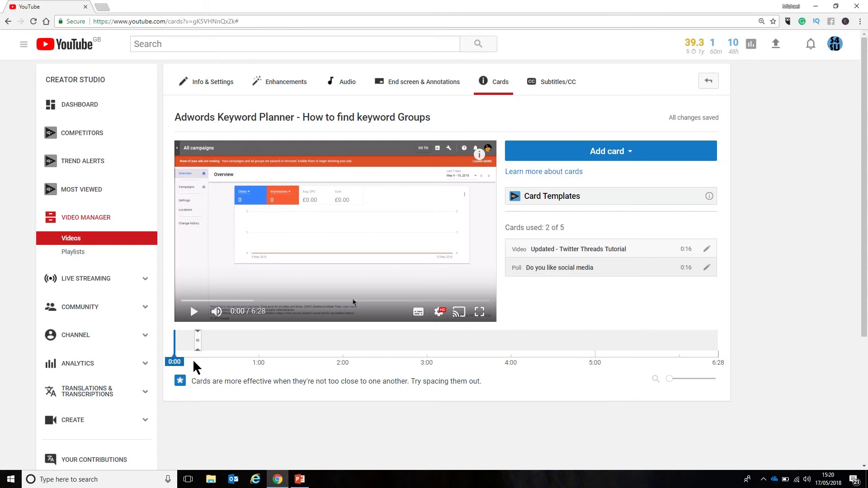
{"action": "mouse_move", "coordinate": [202, 350]}
{"action": "left_mouse_down"}
{"action": "mouse_move", "coordinate": [239, 349]}
{"action": "mouse_move", "coordinate": [175, 360]}
{"action": "left_mouse_up"}
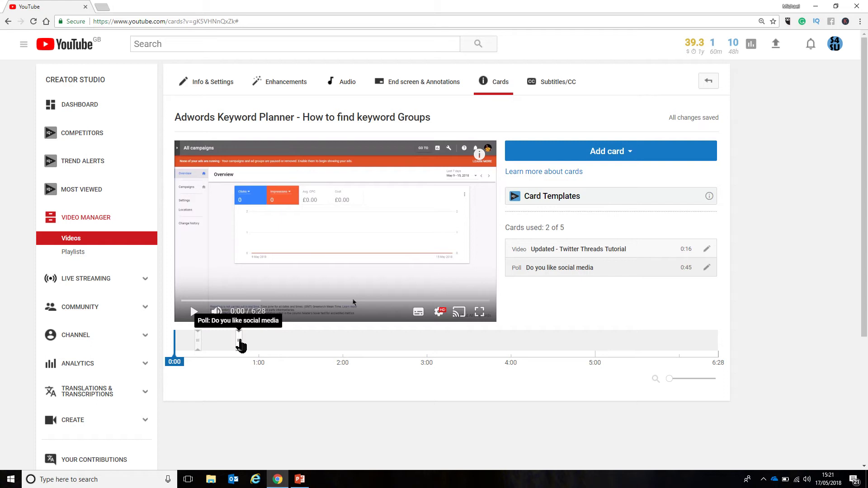
Preview both cards in the player's cards panel near the start of the video
{"action": "mouse_move", "coordinate": [477, 160]}
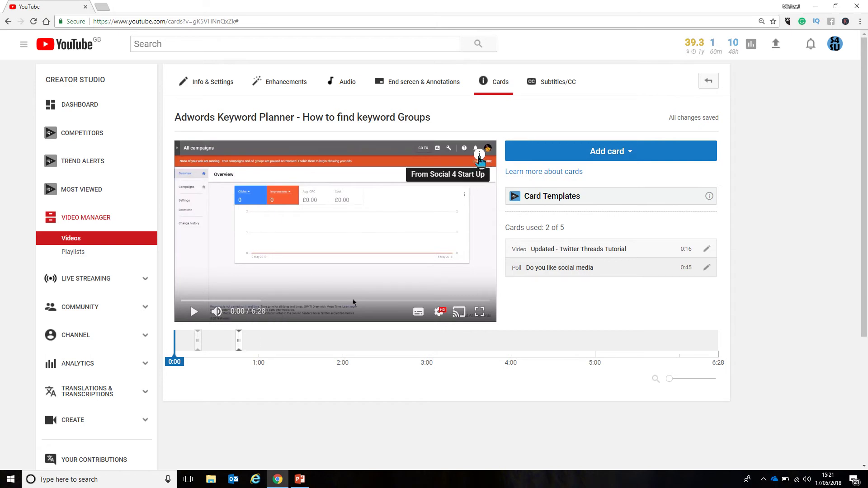
{"action": "left_click", "coordinate": [479, 158]}
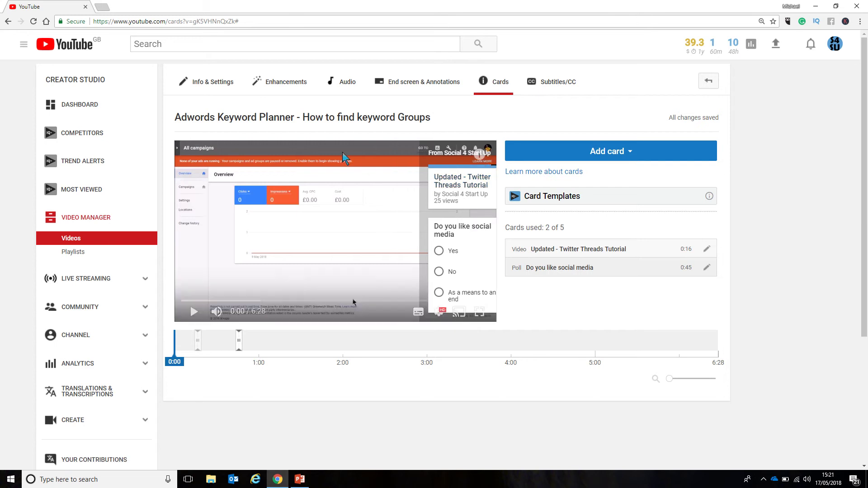
{"action": "mouse_move", "coordinate": [481, 160]}
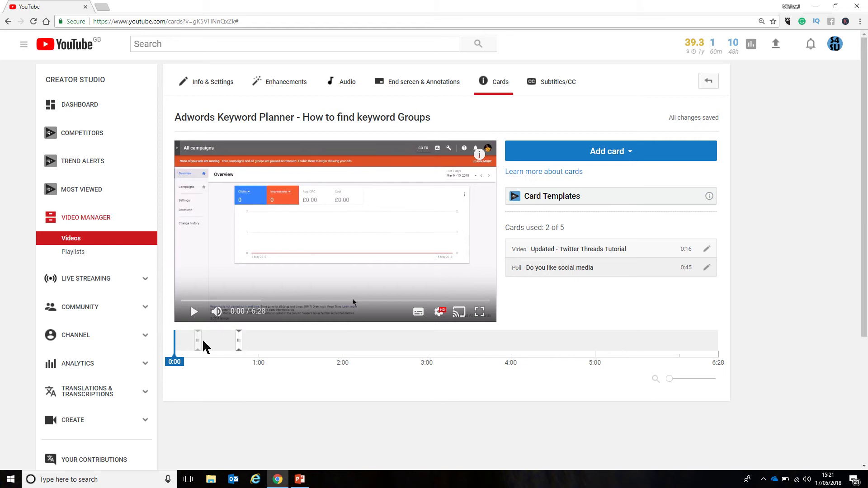
{"action": "left_click_drag", "start_coordinate": [175, 362], "coordinate": [193, 368]}
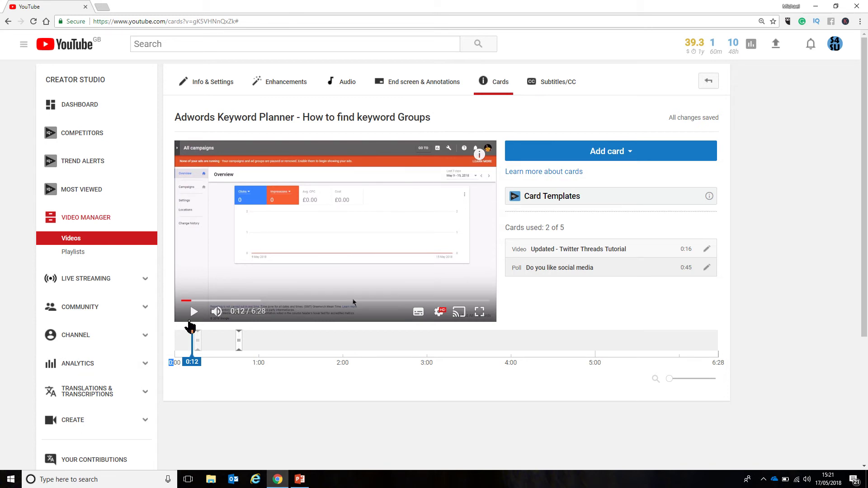
{"action": "left_click", "coordinate": [218, 313]}
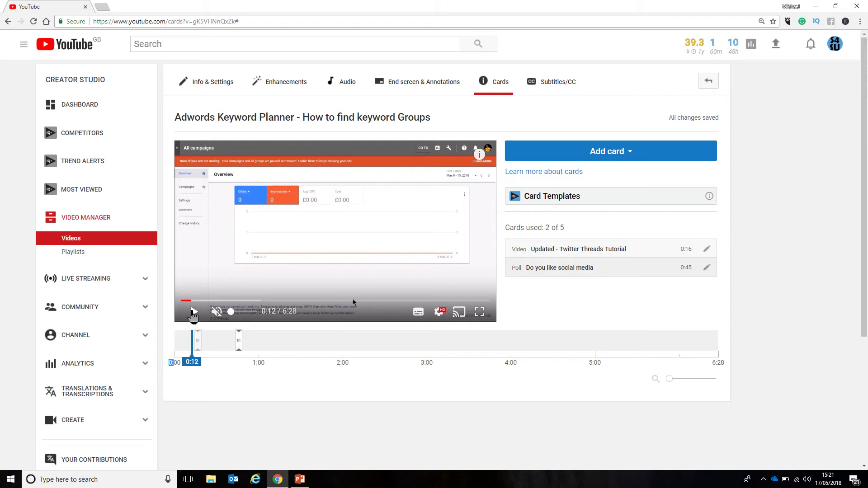
{"action": "left_click", "coordinate": [194, 313]}
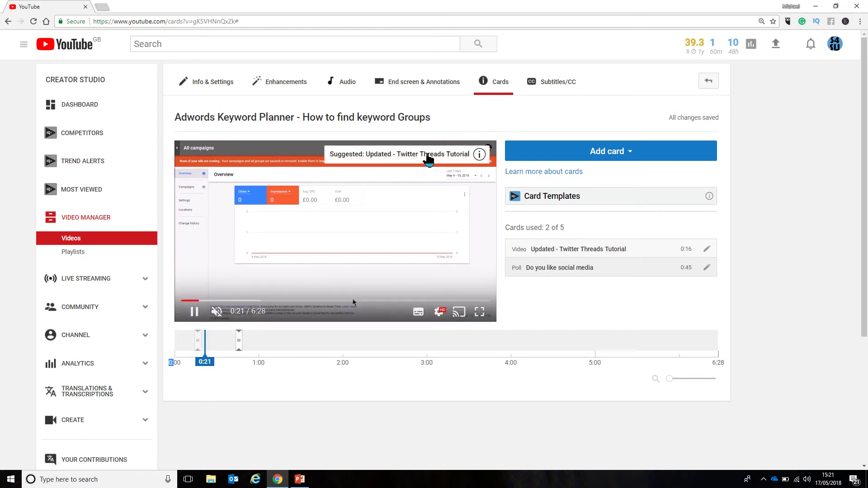
{"action": "left_click", "coordinate": [229, 368]}
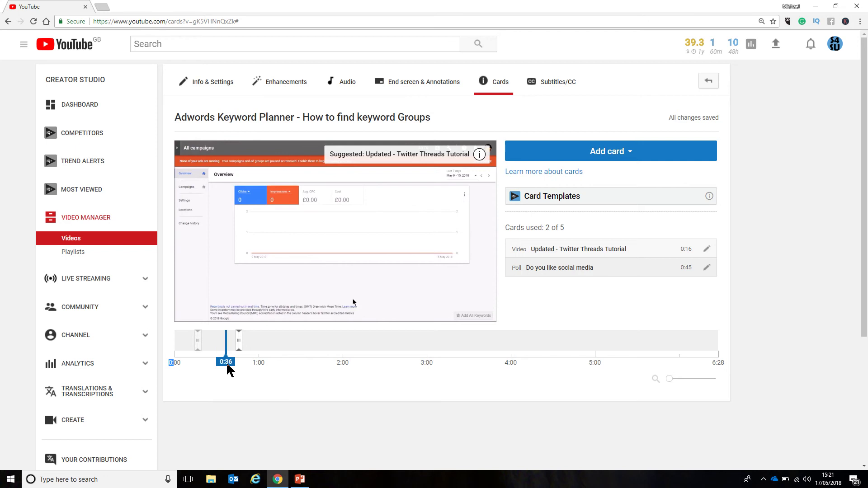
{"action": "left_click", "coordinate": [236, 366]}
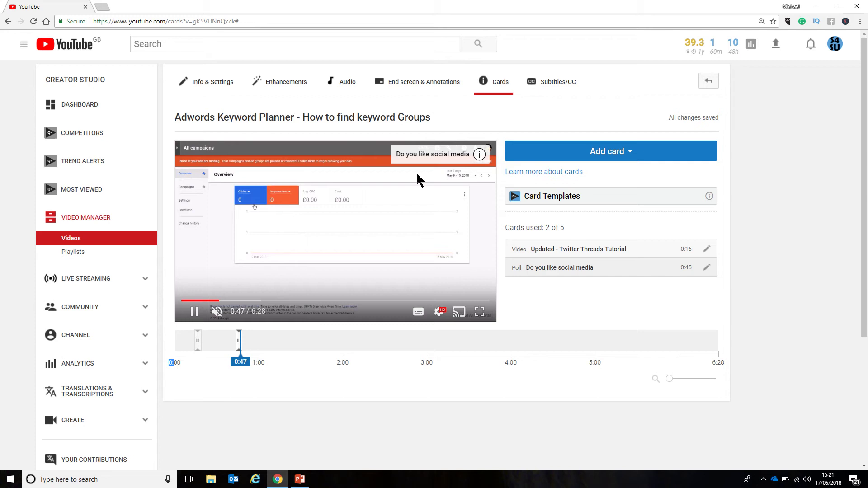
{"action": "left_click", "coordinate": [428, 163]}
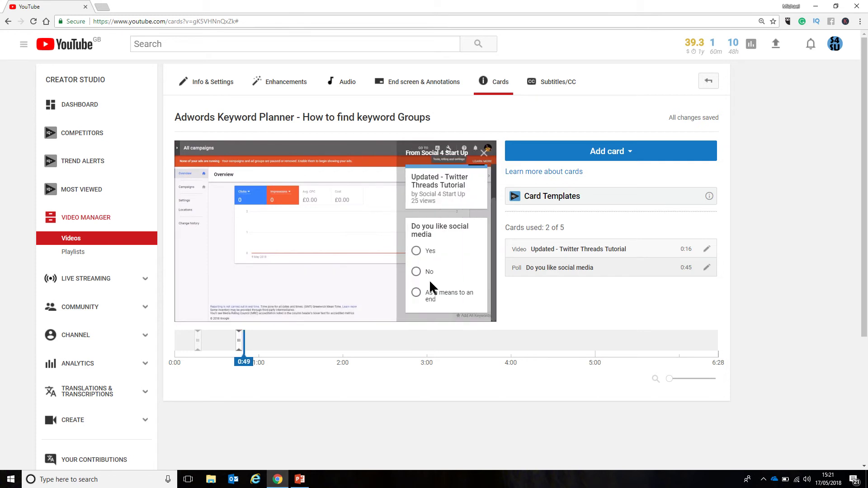
{"action": "left_click", "coordinate": [289, 286]}
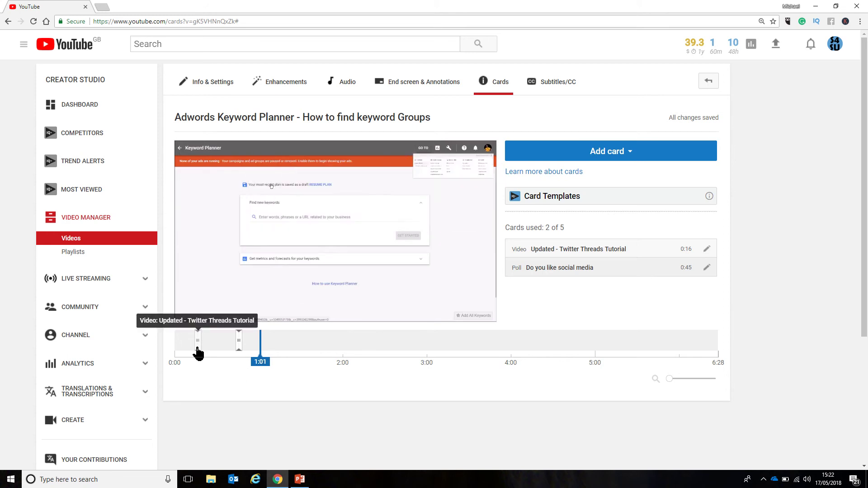
Move the Twitter Threads video card to 5:00 and check playback around 4:42
{"action": "left_click_drag", "start_coordinate": [198, 346], "coordinate": [595, 347]}
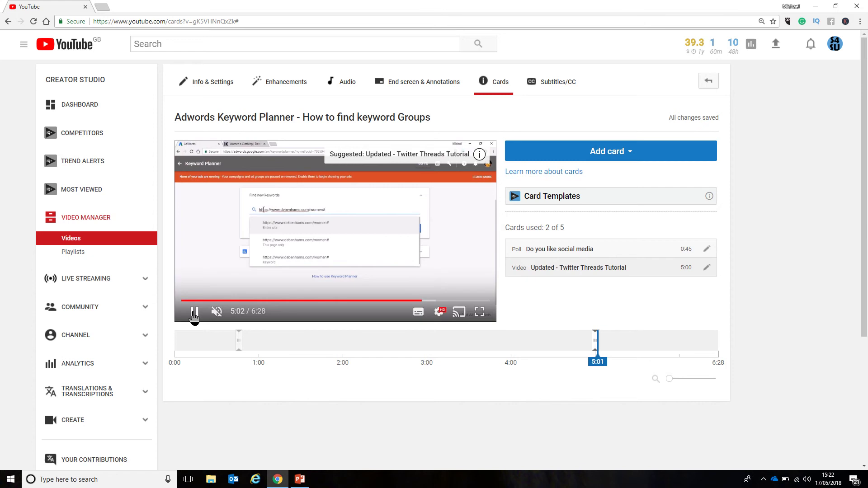
{"action": "left_click", "coordinate": [193, 312]}
{"action": "left_click_drag", "start_coordinate": [597, 366], "coordinate": [581, 364]}
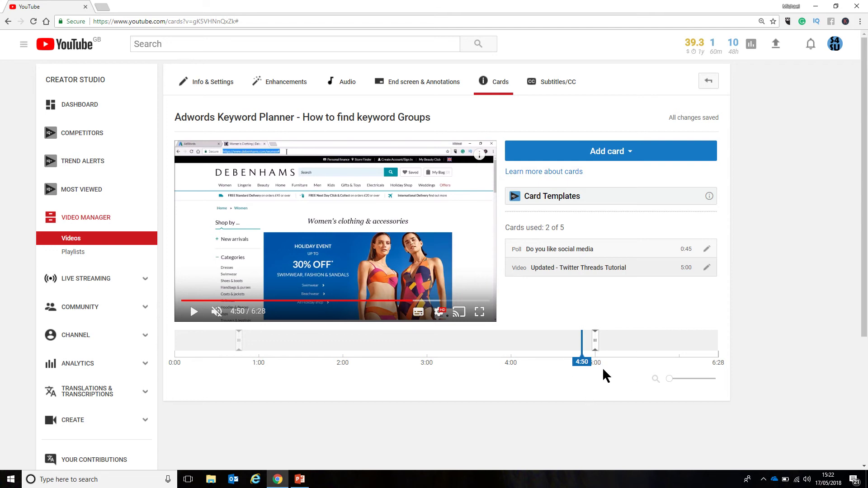
{"action": "left_click", "coordinate": [574, 364]}
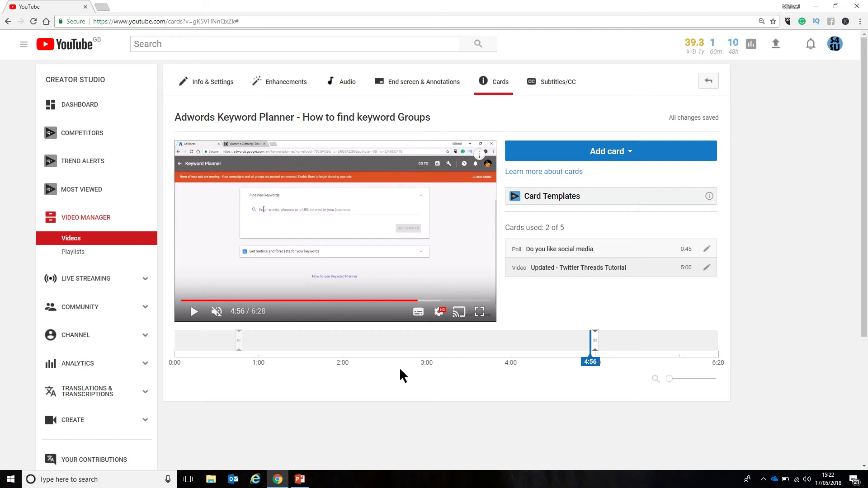
Move the poll card to about 3:01 while previewing playback
{"action": "left_click", "coordinate": [194, 311]}
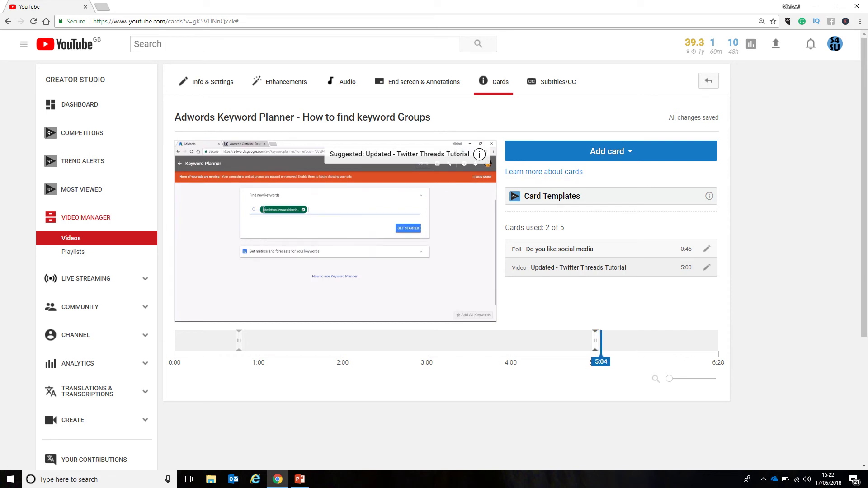
{"action": "left_click_drag", "start_coordinate": [239, 348], "coordinate": [428, 360]}
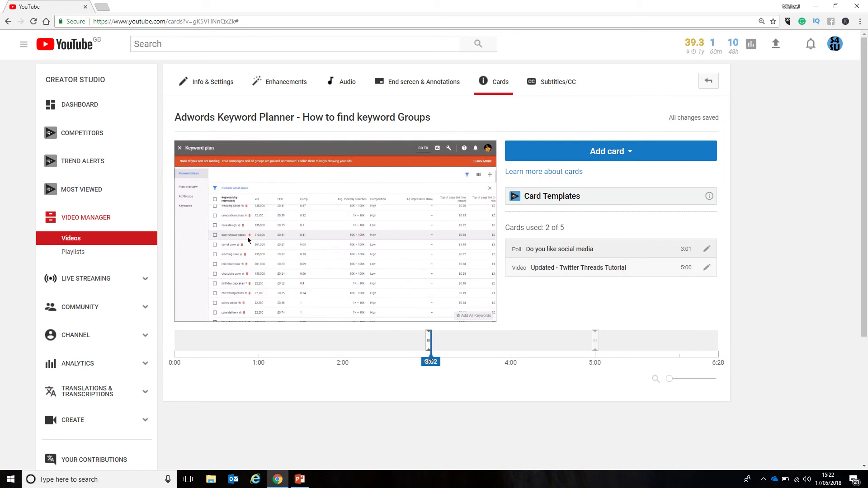
{"action": "left_click", "coordinate": [195, 313]}
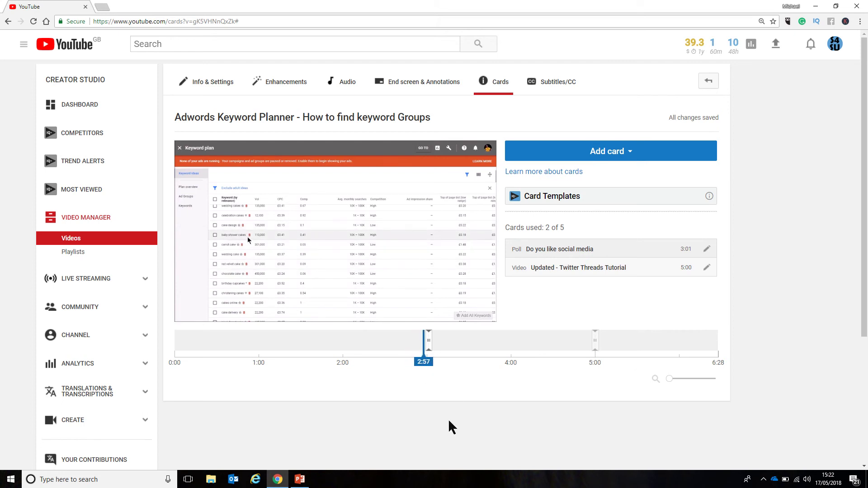
{"action": "mouse_move", "coordinate": [459, 250]}
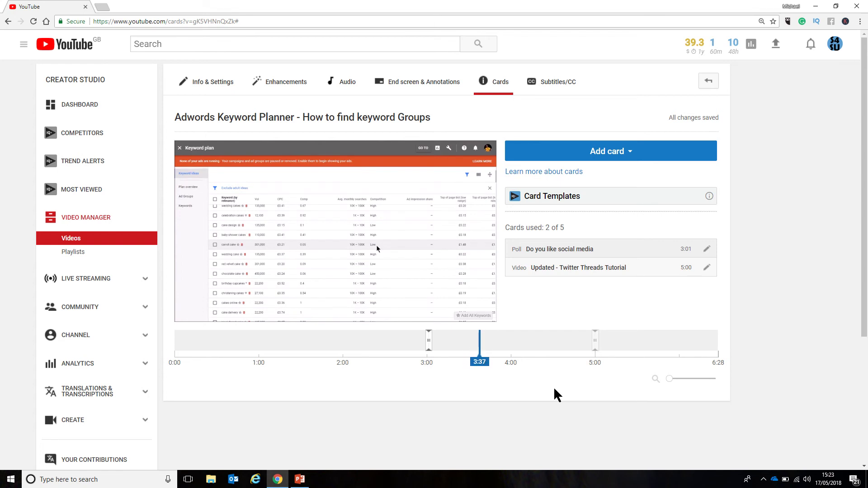
{"action": "left_click", "coordinate": [616, 156]}
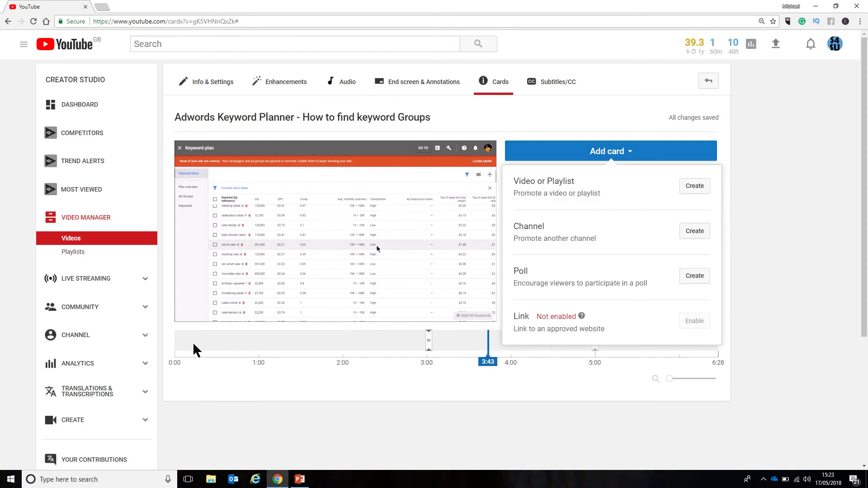
Pause the preview and show the card types: Video or Playlist, Channel, Poll, Link
{"action": "left_click", "coordinate": [198, 319]}
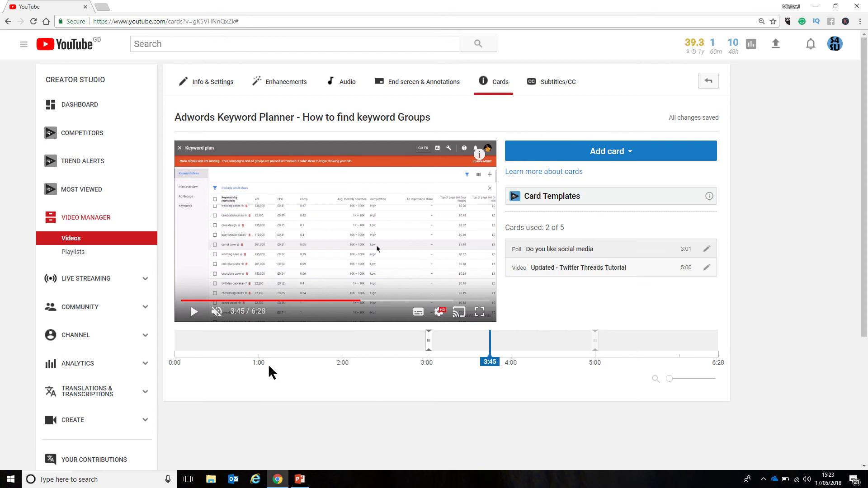
{"action": "left_click", "coordinate": [603, 156]}
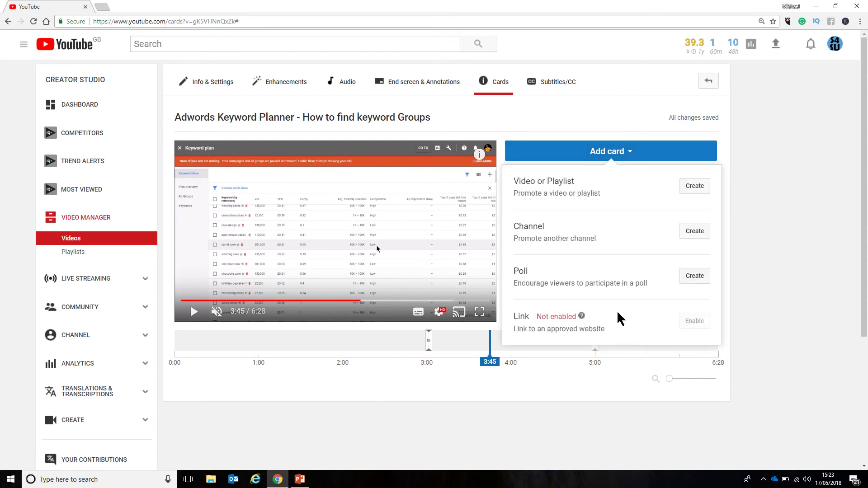